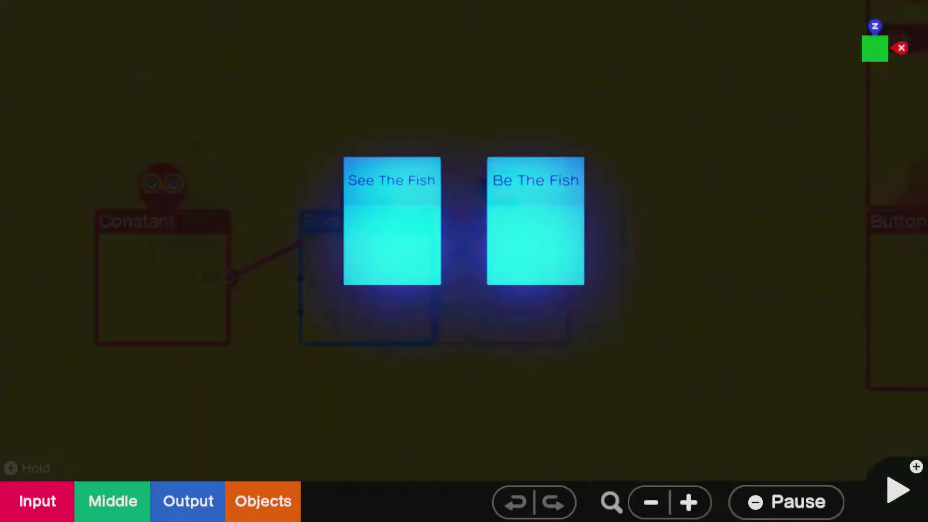
Step: Locate and select the FW1 Swap Game nodon linked to the Timer
scroll(609, 273, "down", 2)
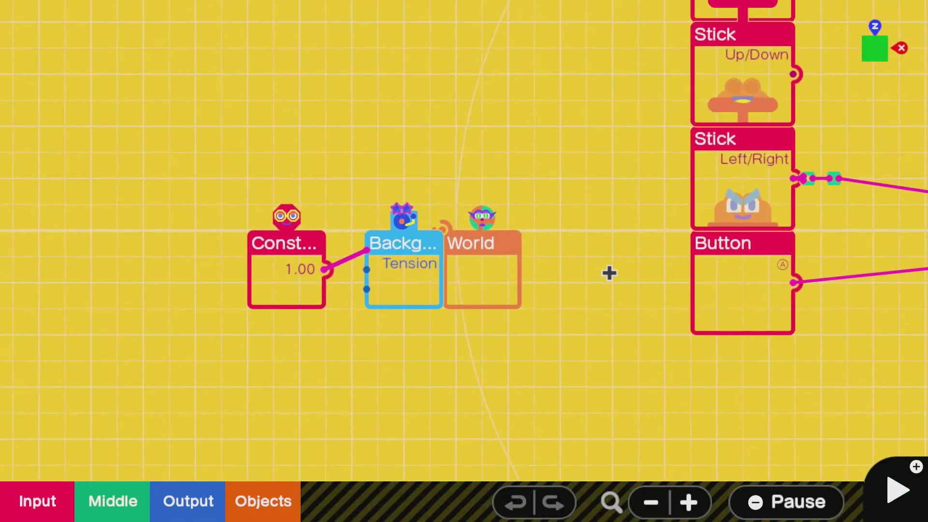
scroll(609, 273, "right", 5)
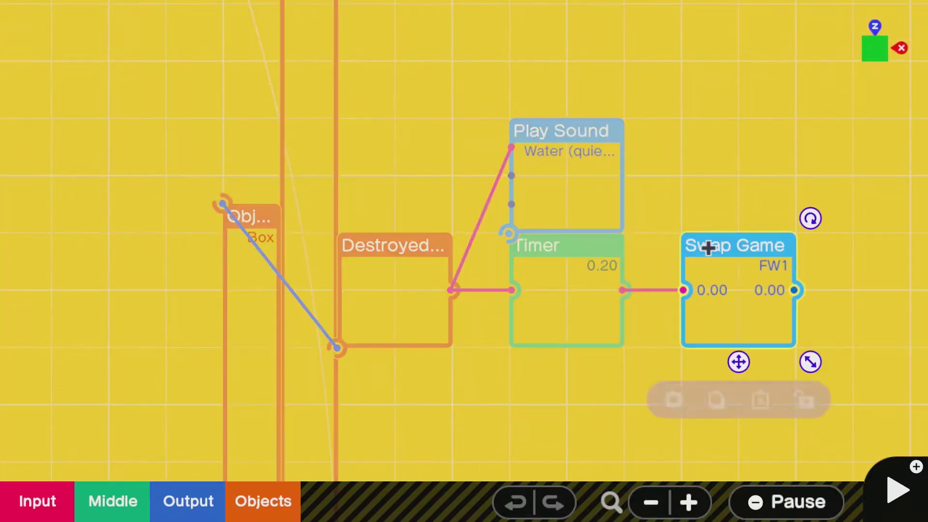
left_click(708, 246)
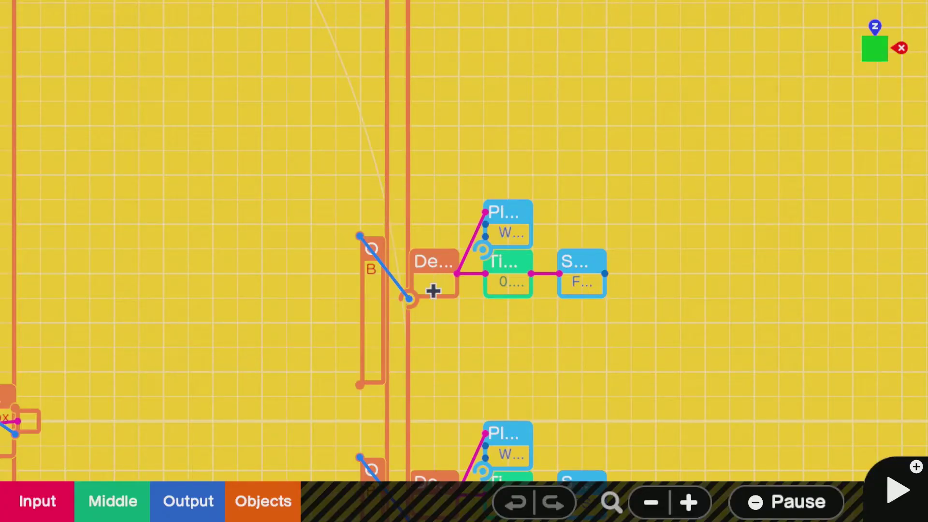
Step: Examine the settings of the Destroyed Sensor linked to the box object
left_click(433, 290)
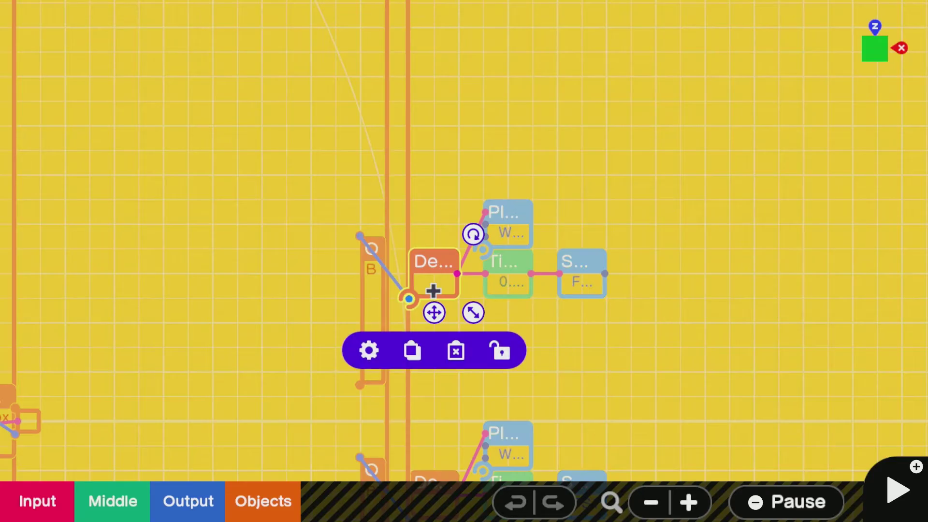
left_click(433, 291)
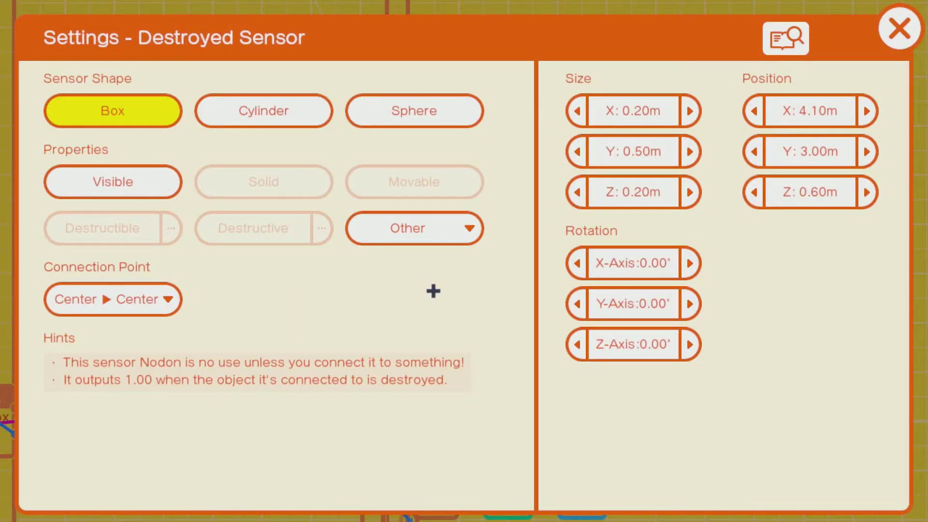
key("Escape")
Step: Inspect the Timer, Swap Game and Play Sound nodons triggered by the Destroyed Sensor
left_click(563, 253)
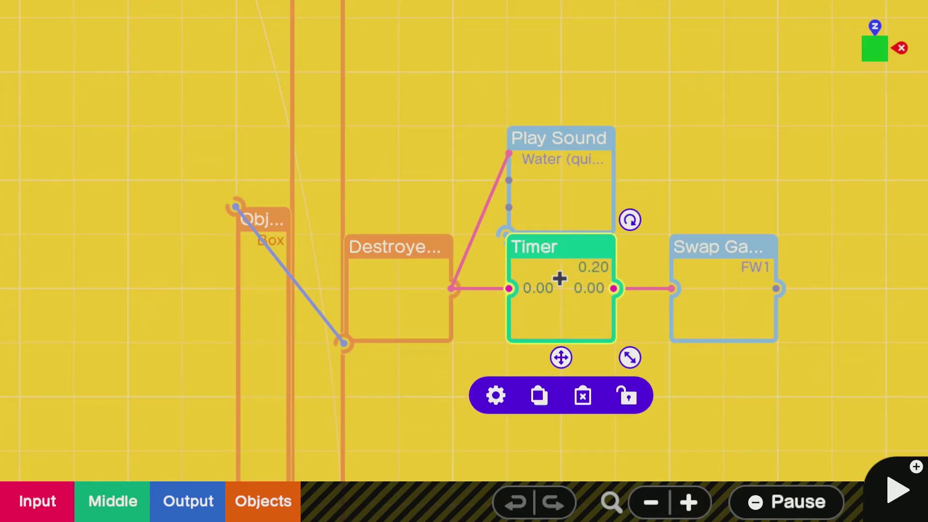
left_click(748, 267)
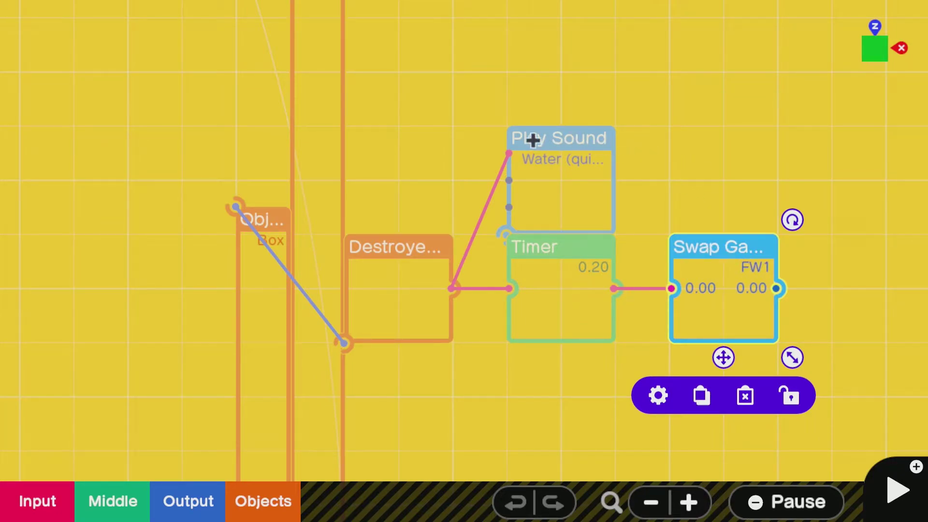
left_click(578, 173)
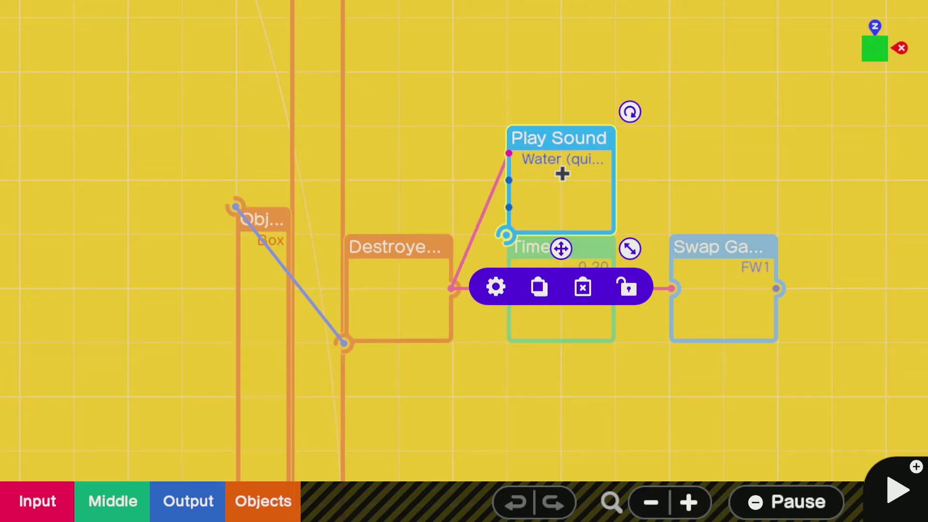
left_click(562, 173)
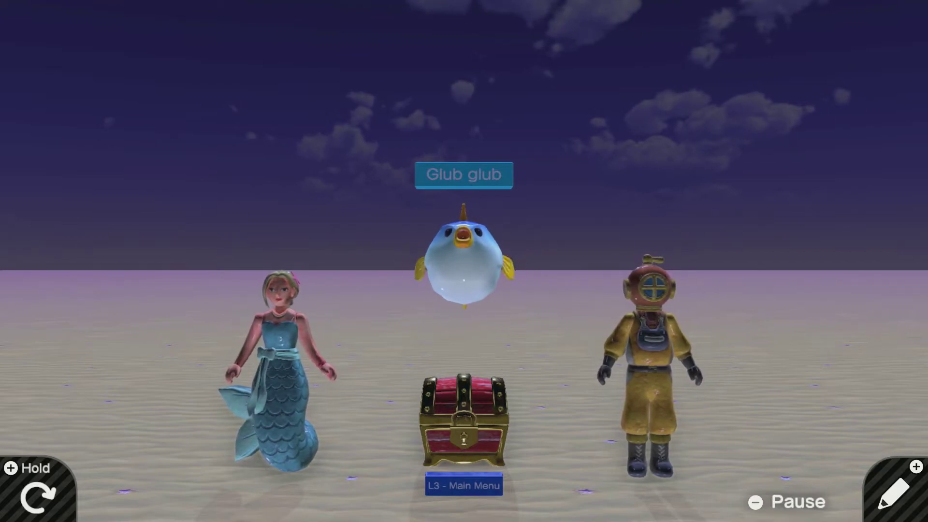
Step: Return to editing and examine the settings of the down-arrow Button nodon at the end of the button column
key("plus")
left_click(315, 312)
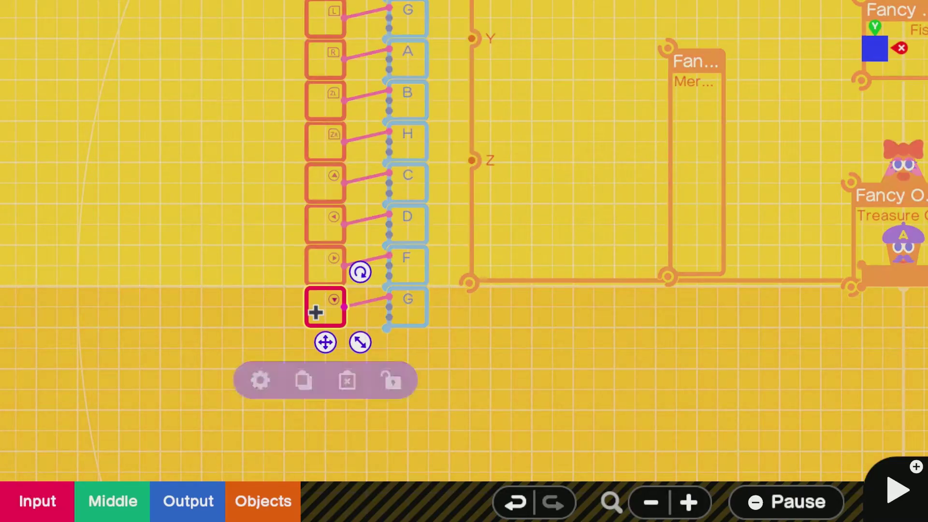
left_click(315, 312)
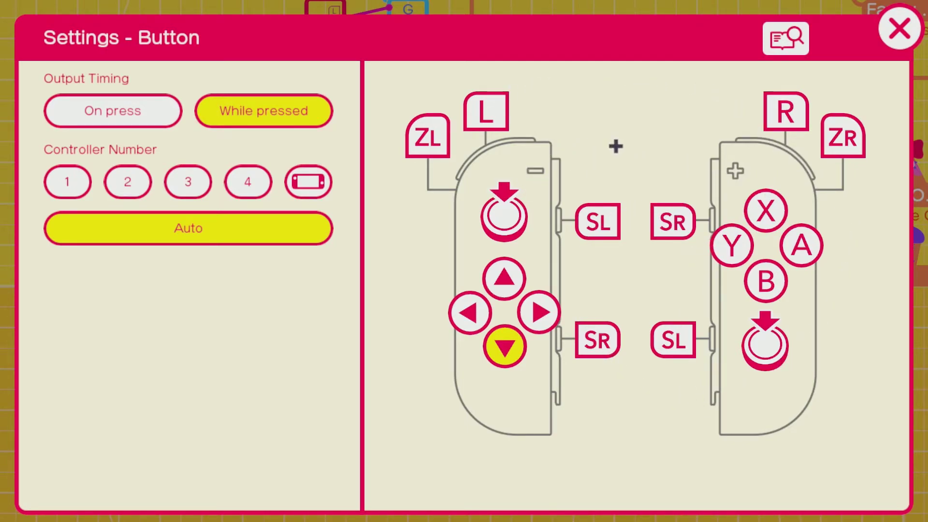
left_click(909, 45)
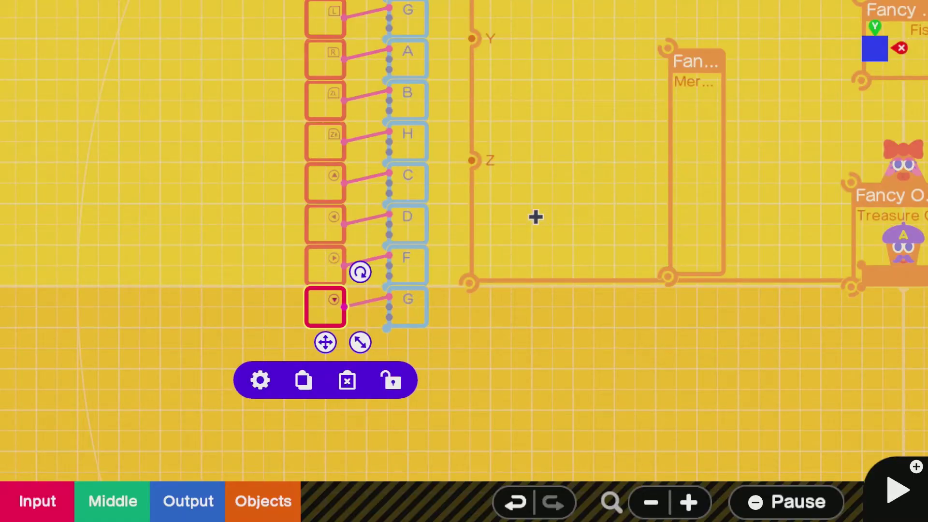
Step: Look through the Button Press nodons that are available as inputs
left_click(46, 501)
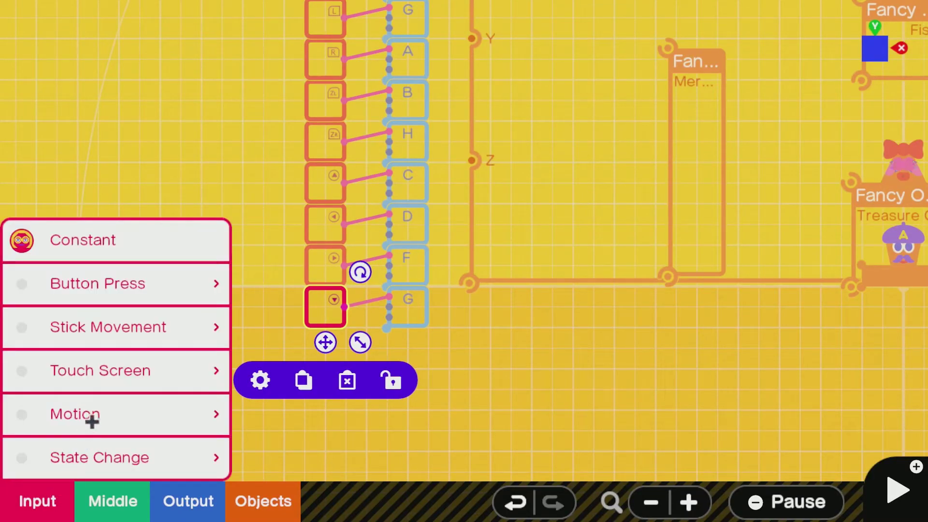
left_click(137, 284)
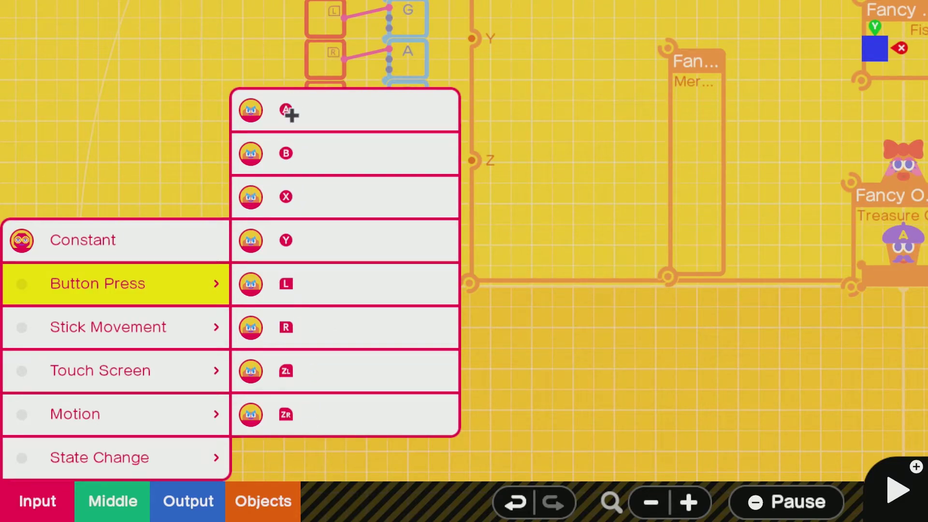
left_click(216, 50)
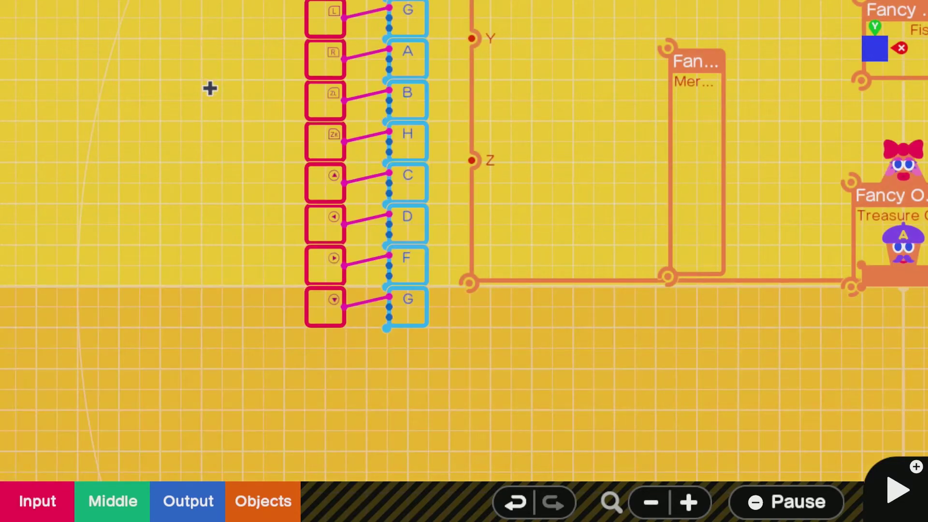
Step: Reopen the down-arrow Button nodon's settings to review its button, output timing and controller options
left_click(325, 295)
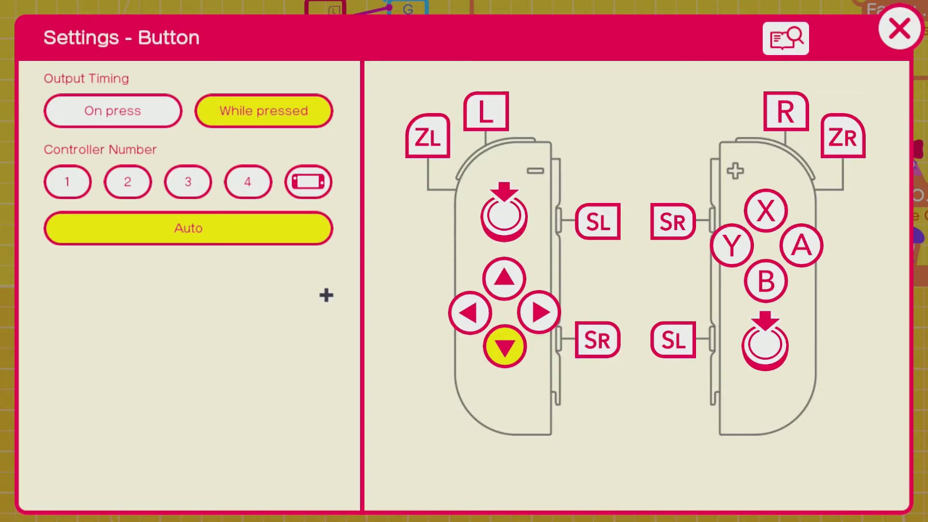
key("Escape")
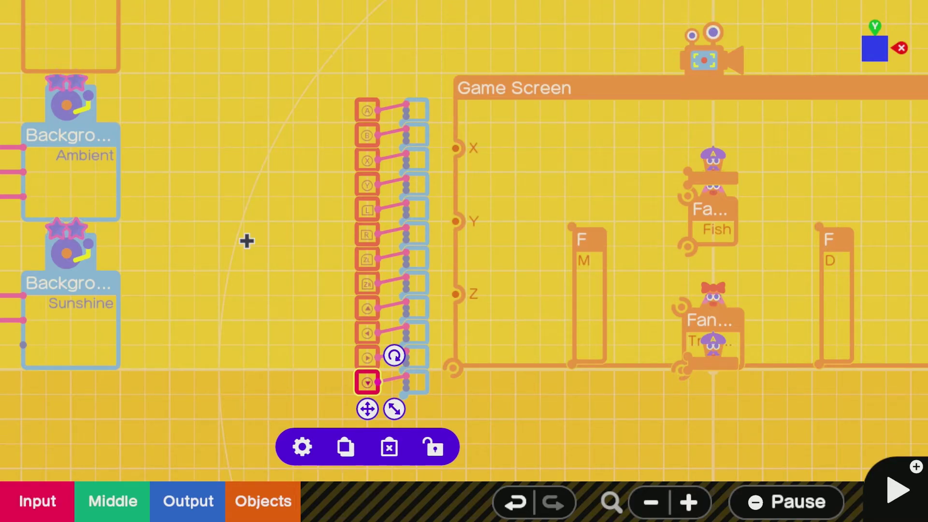
key("Escape")
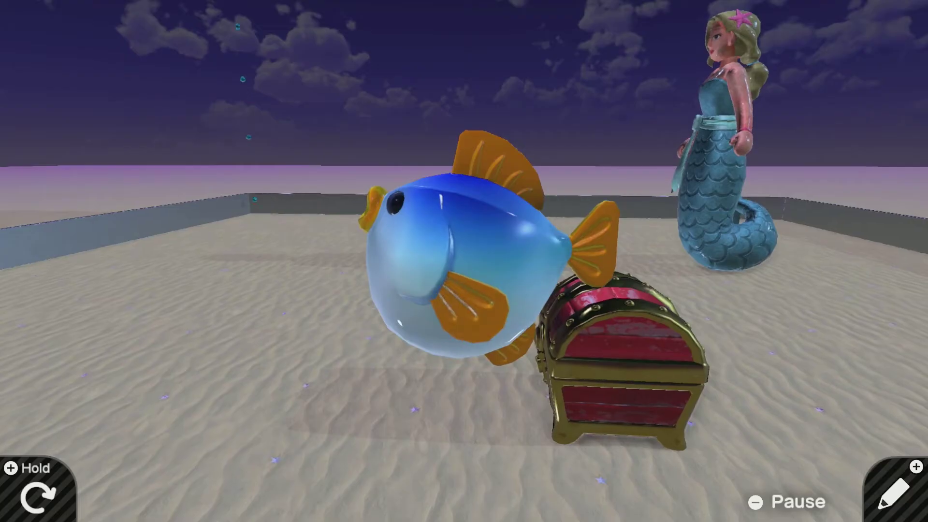
Step: Find the UFO nodon connected to the fish in the editor, and test the fish's movement in the game
key("plus")
key("plus")
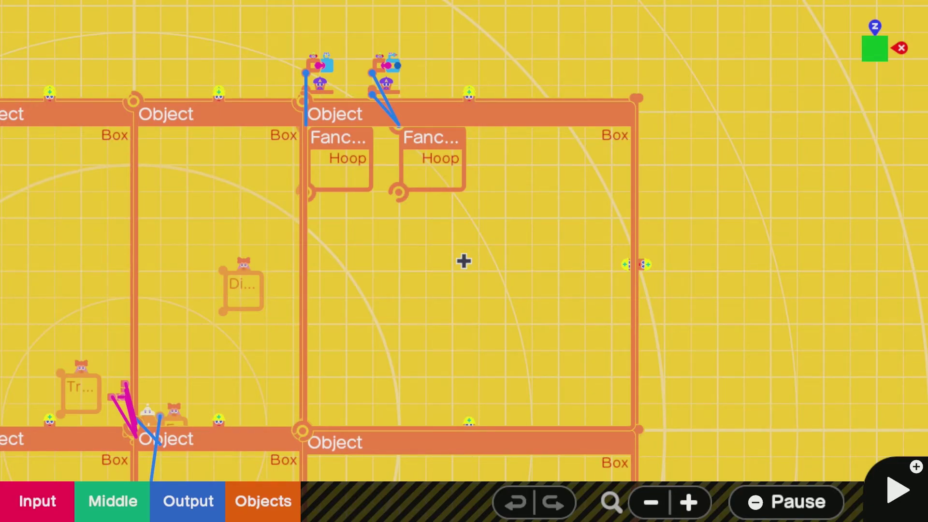
scroll(464, 261, "left", 14)
scroll(463, 261, "down", 7)
scroll(464, 261, "left", 3)
scroll(463, 260, "down", 5)
scroll(464, 261, "right", 11)
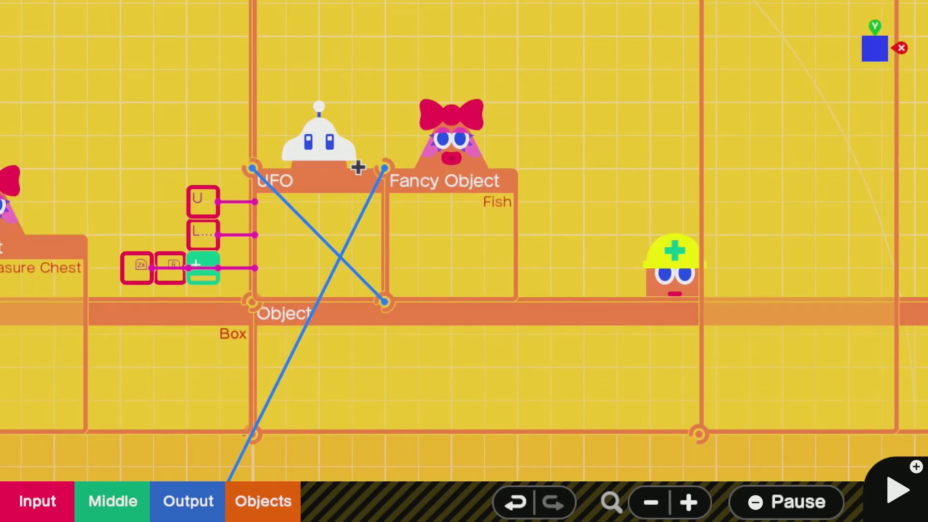
key("plus")
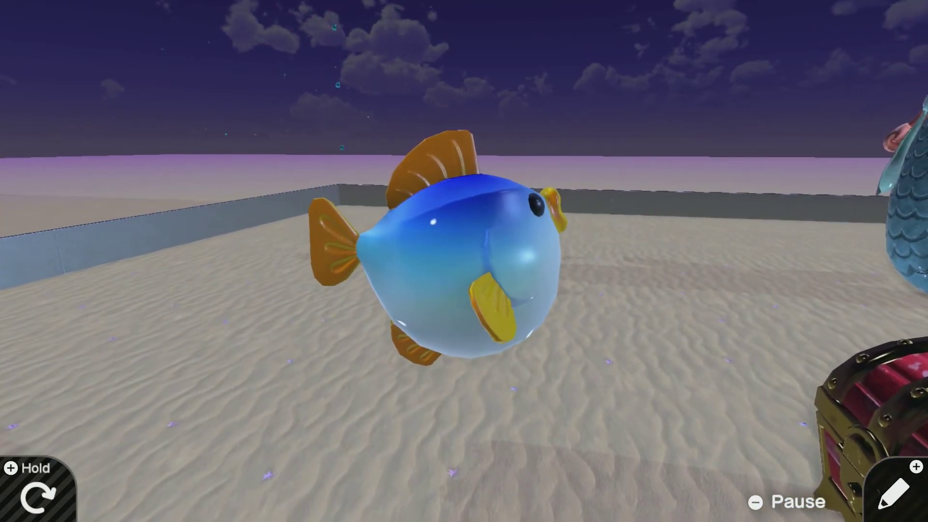
key("plus")
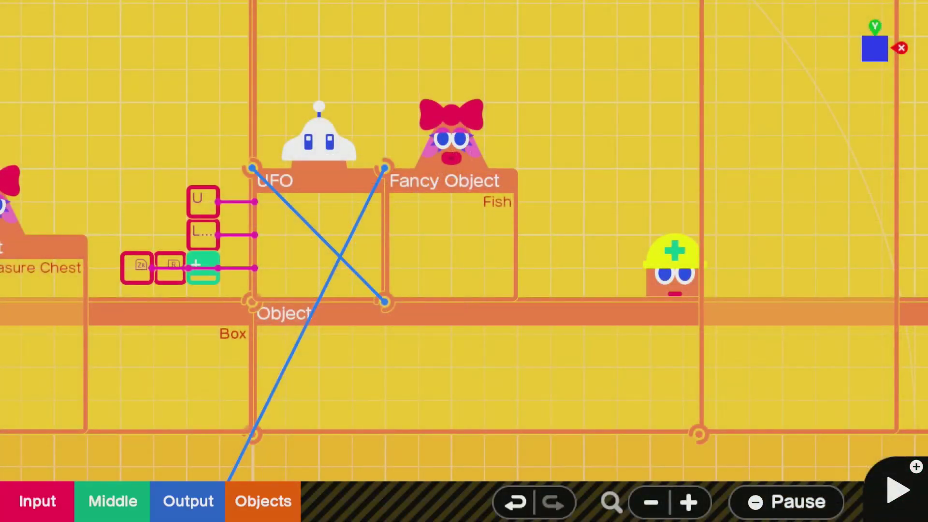
Step: Examine the UFO nodon's settings for its properties, speeds, size and frame of reference
left_click(312, 197)
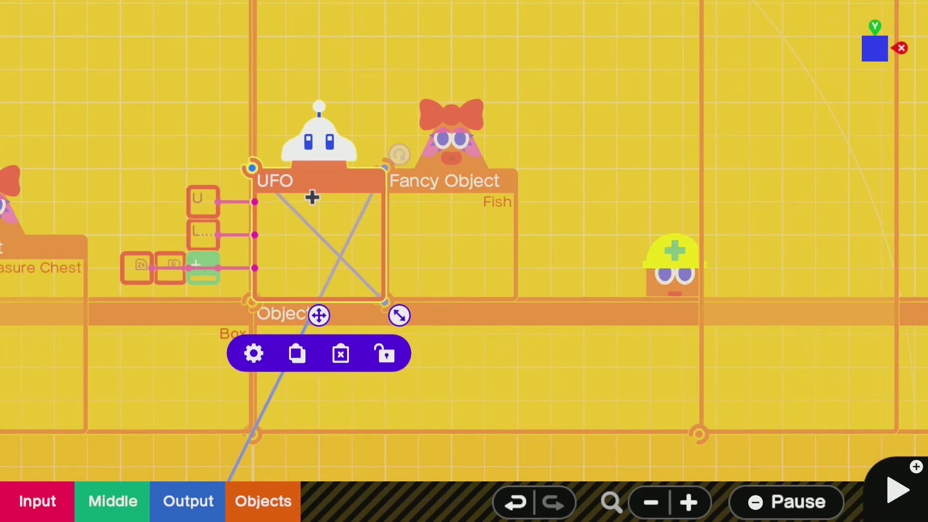
left_click(312, 197)
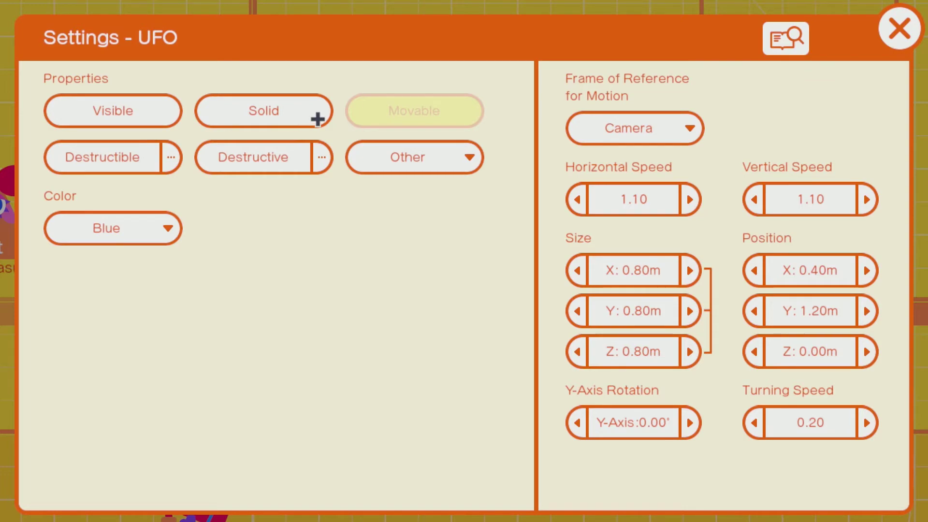
key("Escape")
Step: Examine the settings of the fish Fancy Object, including its properties and connection point
left_click(459, 163)
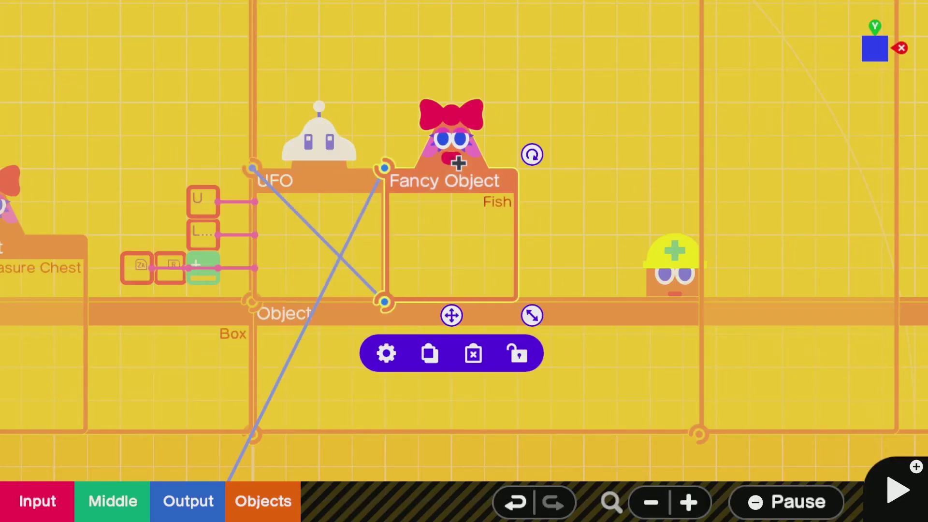
left_click(454, 206)
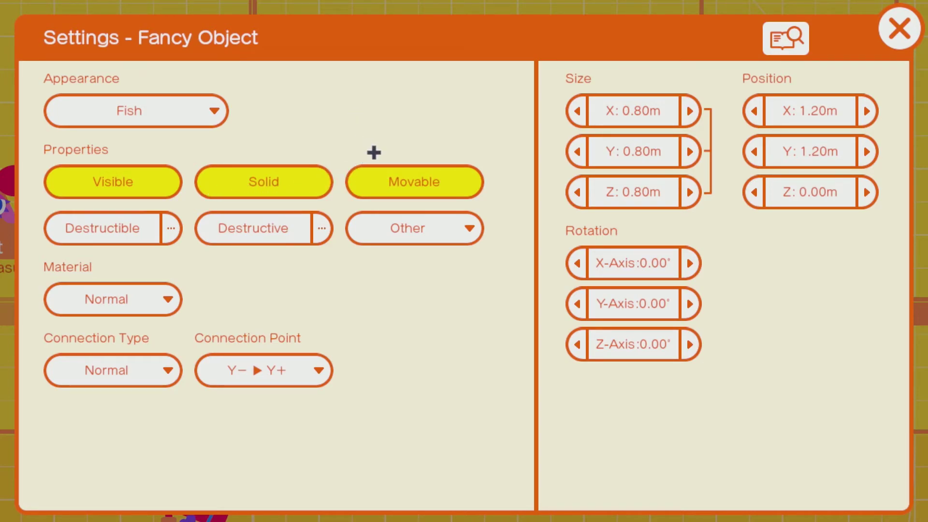
key("Escape")
Step: Inspect the Up/Down and Left/Right Stick nodons that drive the UFO
left_click(307, 203)
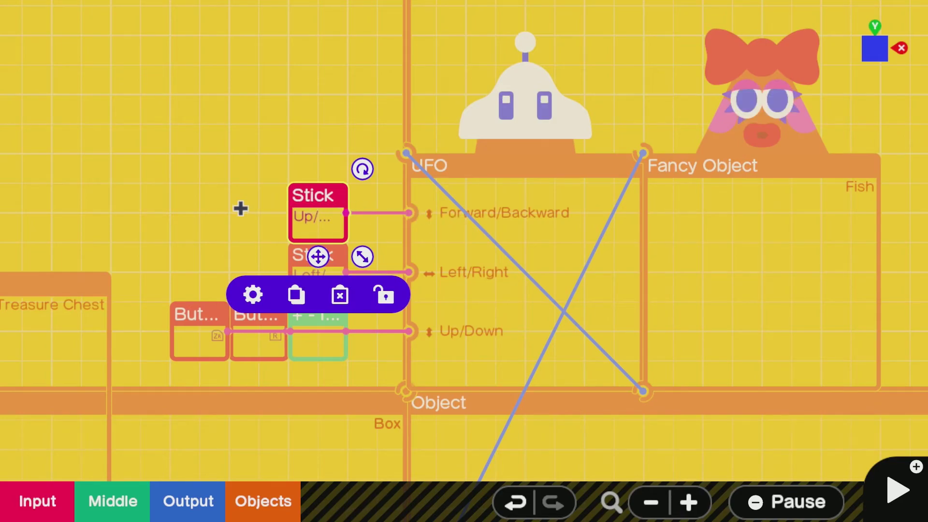
left_click(298, 277)
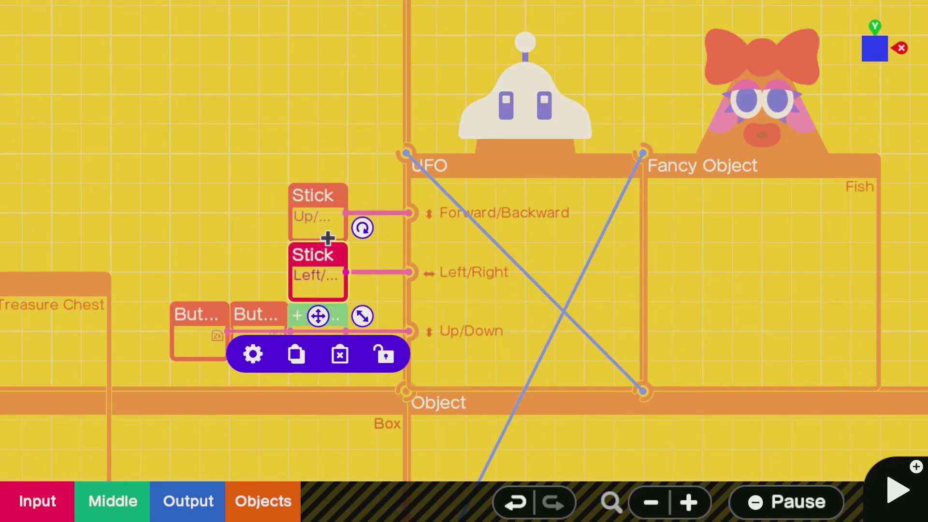
left_click(228, 218)
Step: Move the R and ZR Button nodons apart beside the + - Inversion nodon, and run the game to test the fish
scroll(228, 218, "up", 1)
scroll(228, 218, "up", 2)
scroll(228, 217, "down", 3)
scroll(228, 218, "left", 4)
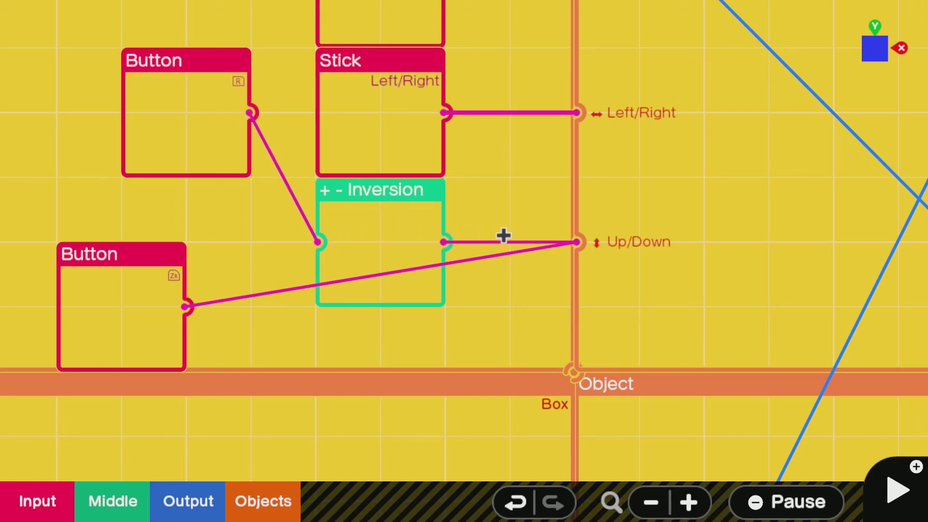
key("plus")
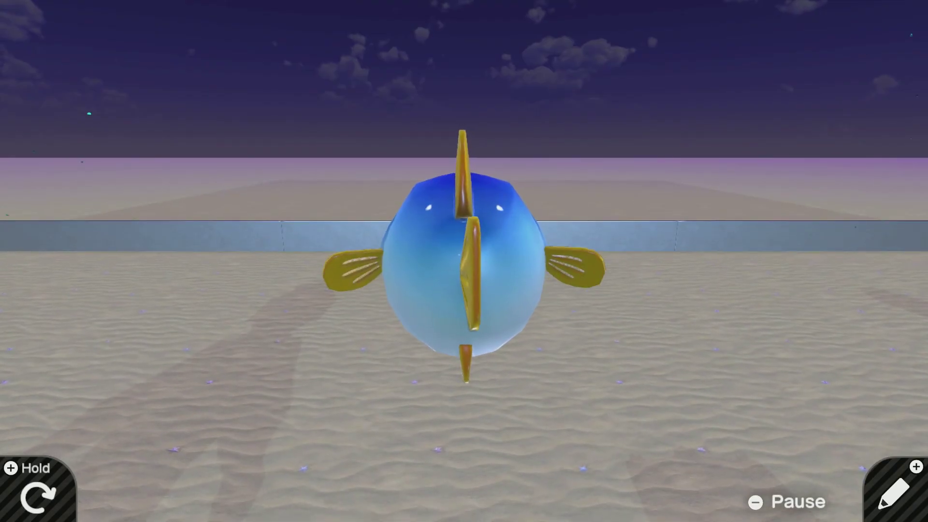